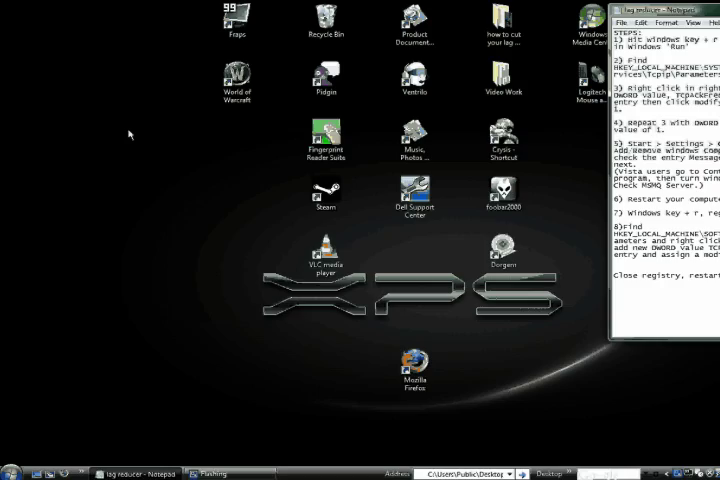
# Leave World of Warcraft and bring up the Run box with Windows+R to launch regedit.
pyautogui.press('super+r')
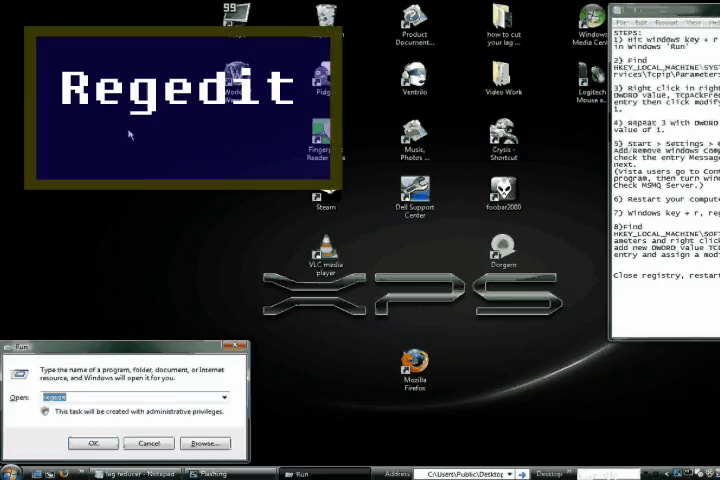
# Launch regedit and select the Services key under SYSTEM\CurrentControlSet.
pyautogui.press('Return')
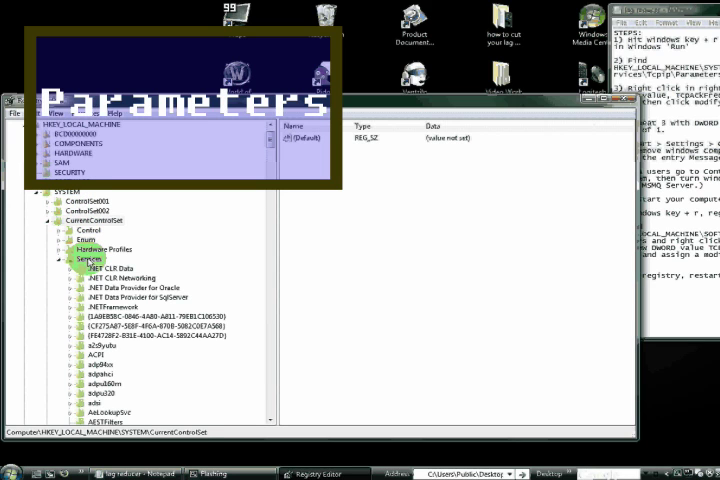
pyautogui.click(88, 259)
pyautogui.scroll(-10, 100, 260)
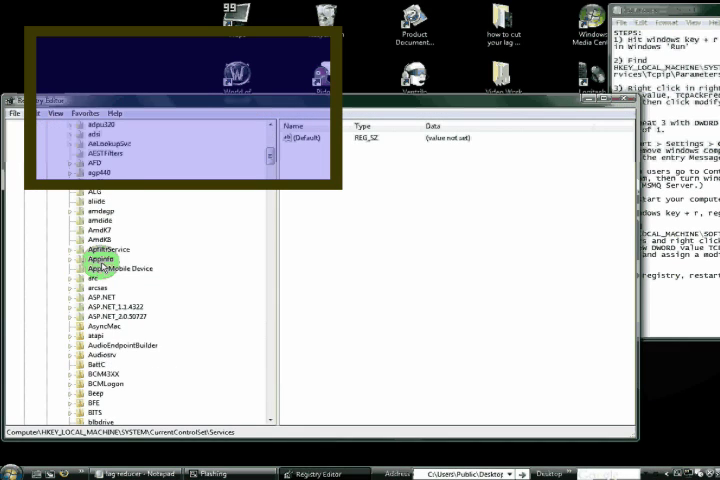
pyautogui.scroll(-10, 100, 260)
pyautogui.scroll(-10, 100, 260)
pyautogui.scroll(-10, 100, 260)
pyautogui.scroll(-10, 100, 260)
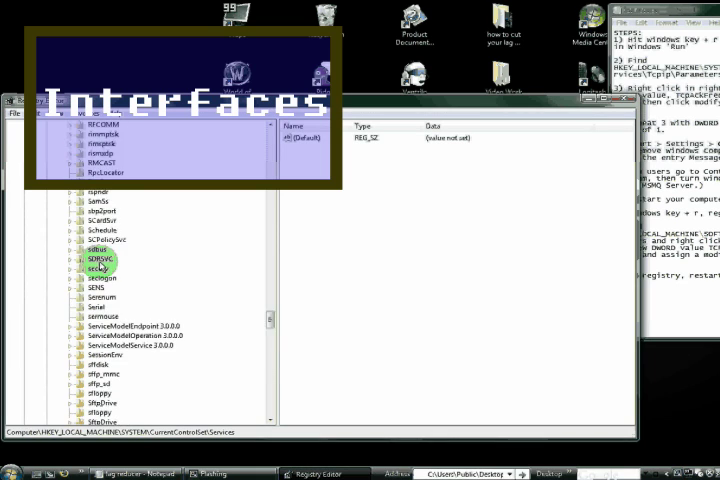
pyautogui.scroll(-10, 100, 260)
pyautogui.scroll(-5, 100, 260)
# Set TcpNoDelay to 1 on the last network interface under Tcpip\Parameters\Interfaces.
pyautogui.click(88, 182)
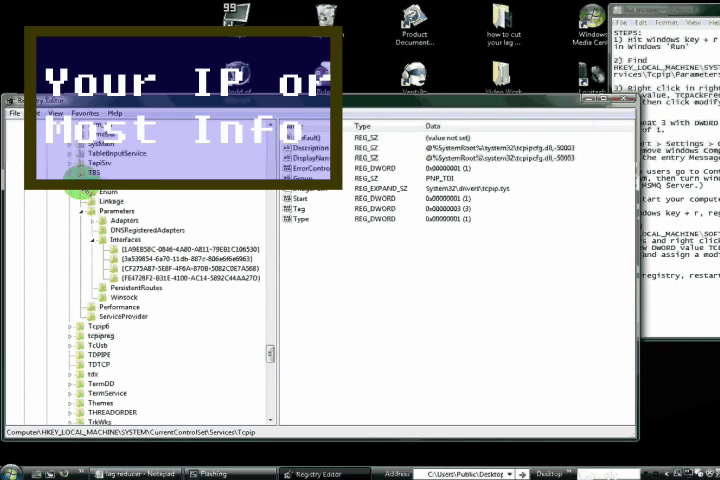
pyautogui.click(116, 211)
pyautogui.click(125, 240)
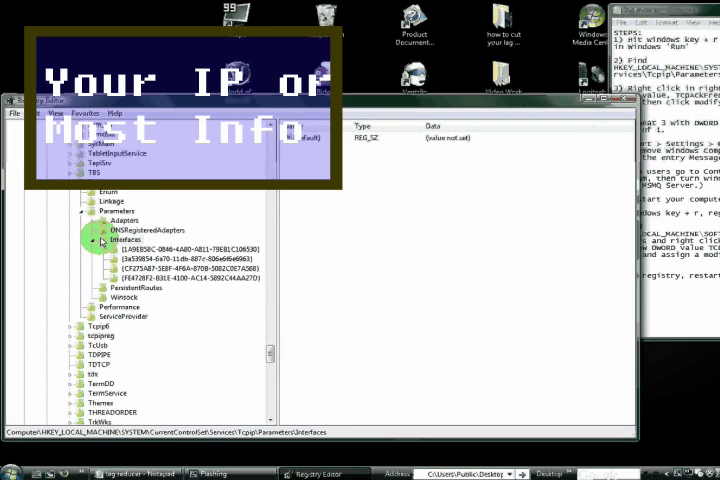
pyautogui.click(148, 278)
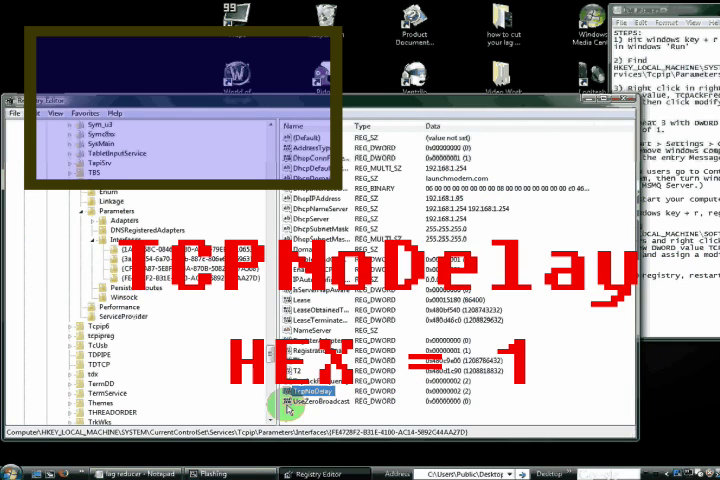
pyautogui.doubleClick(318, 390)
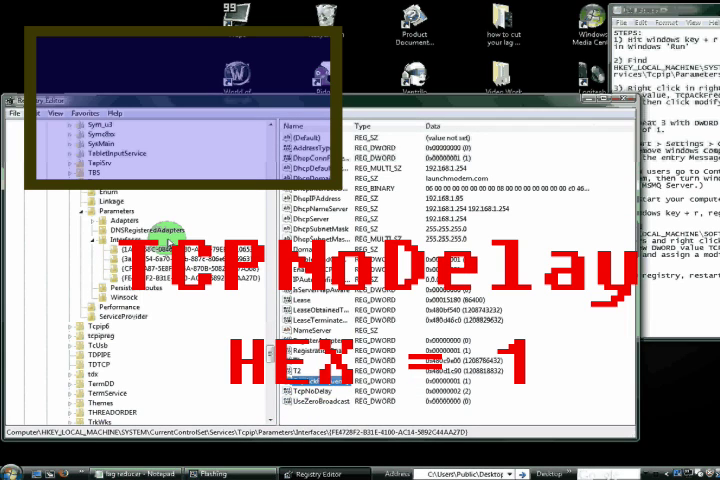
pyautogui.click(156, 231)
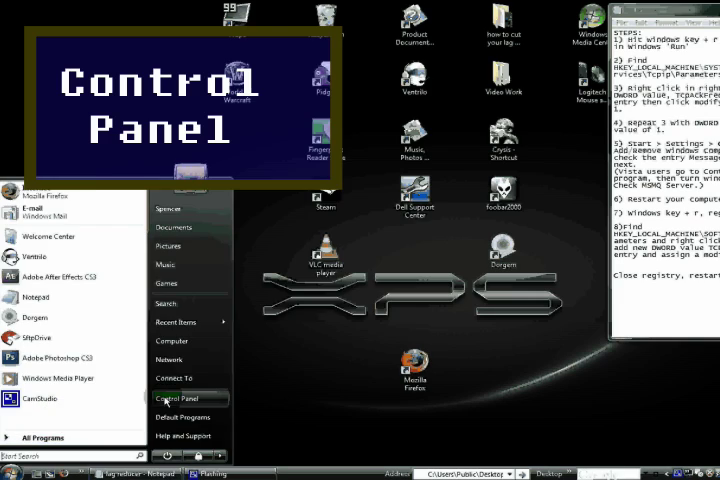
# Turn on Microsoft Message Queue (MSMQ) Server in Control Panel's Windows Features list.
pyautogui.click(164, 390)
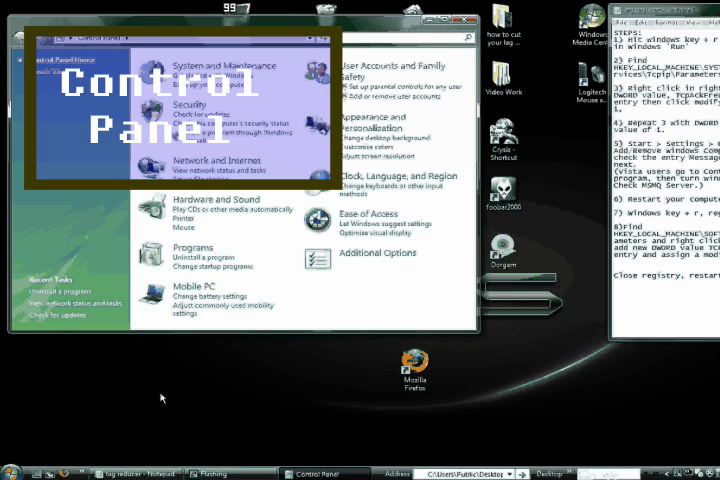
pyautogui.click(207, 258)
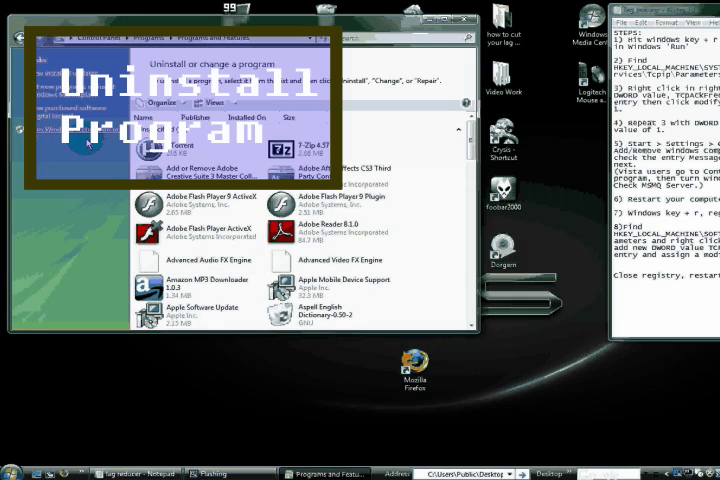
pyautogui.click(60, 130)
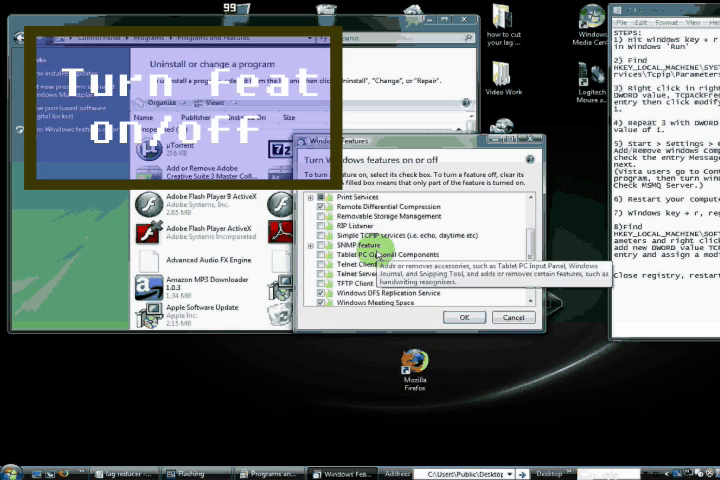
pyautogui.scroll(3, 375, 247)
pyautogui.click(400, 235)
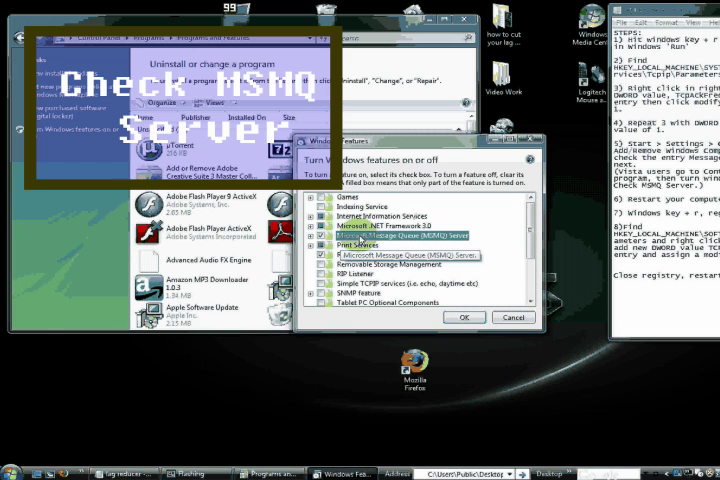
pyautogui.click(311, 235)
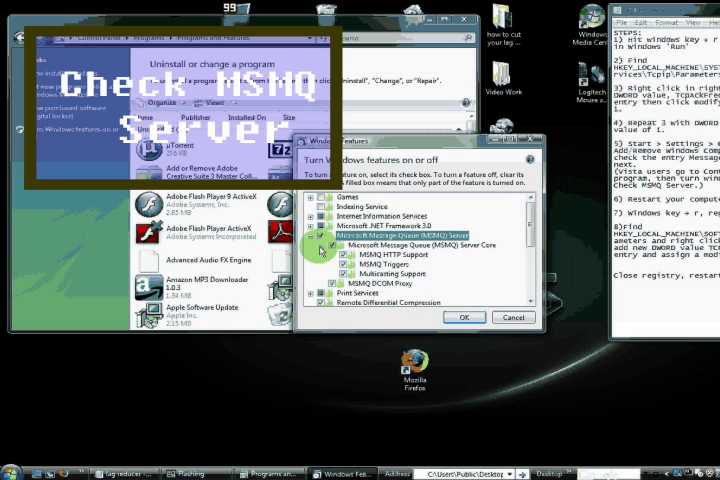
pyautogui.click(322, 245)
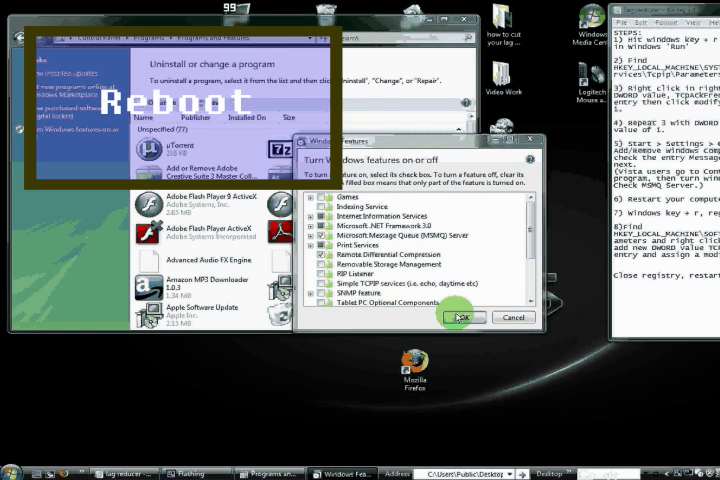
pyautogui.click(461, 318)
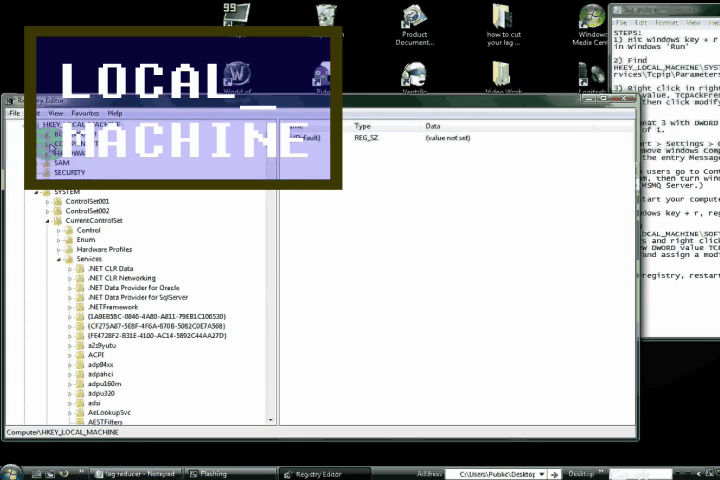
# Expand SOFTWARE, Microsoft and MSMQ, then open the MSMQ Parameters key.
pyautogui.doubleClick(70, 211)
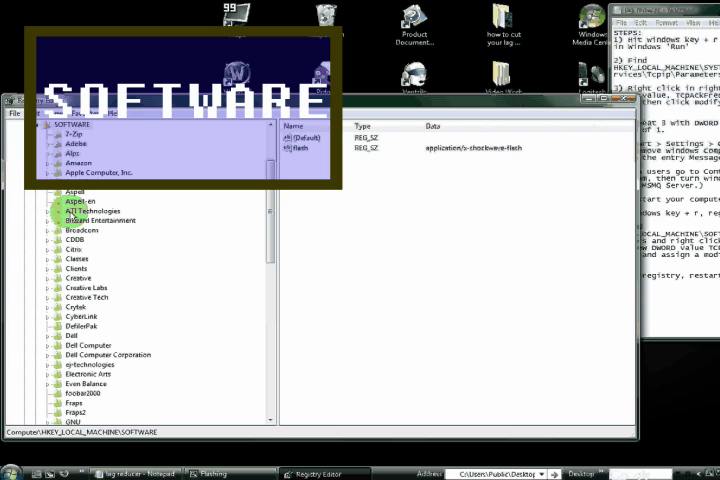
pyautogui.scroll(-5, 84, 340)
pyautogui.doubleClick(85, 412)
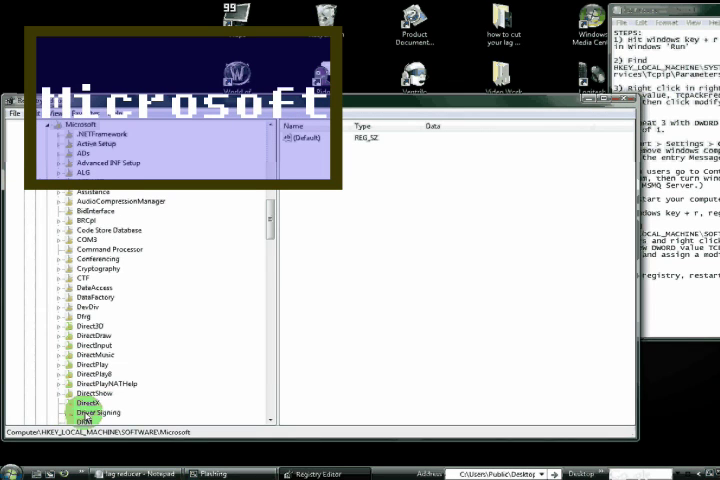
pyautogui.scroll(-5, 112, 400)
pyautogui.click(112, 392)
pyautogui.scroll(-3, 112, 400)
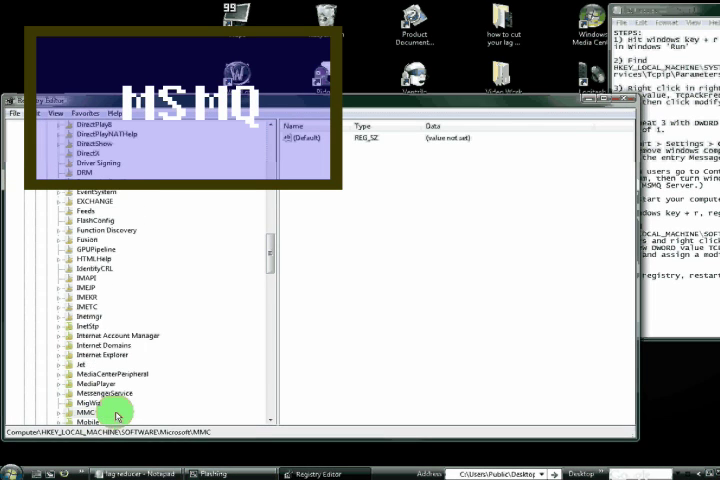
pyautogui.click(90, 412)
pyautogui.scroll(-2, 108, 420)
pyautogui.doubleClick(88, 384)
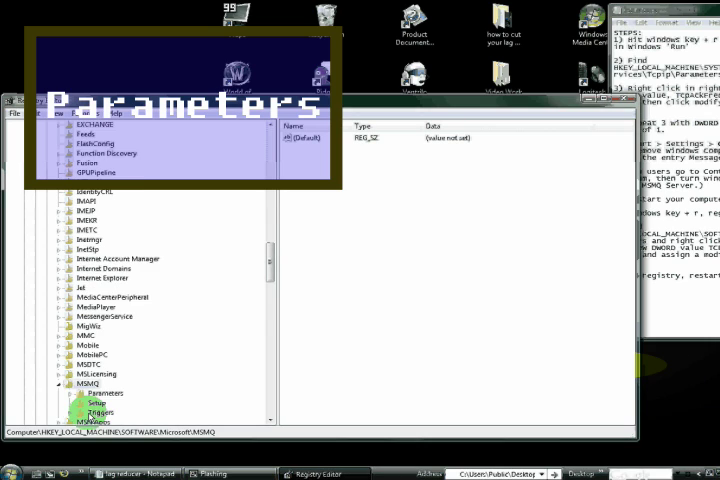
pyautogui.doubleClick(104, 393)
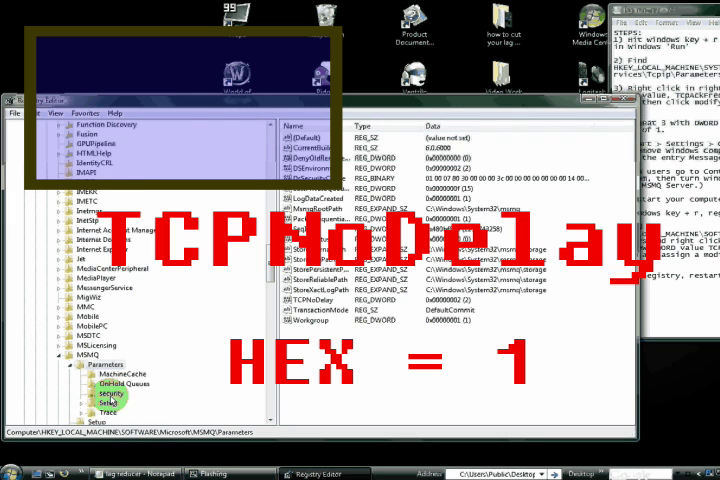
# Set the MSMQ Parameters TCPNoDelay value to 1.
pyautogui.rightClick(290, 300)
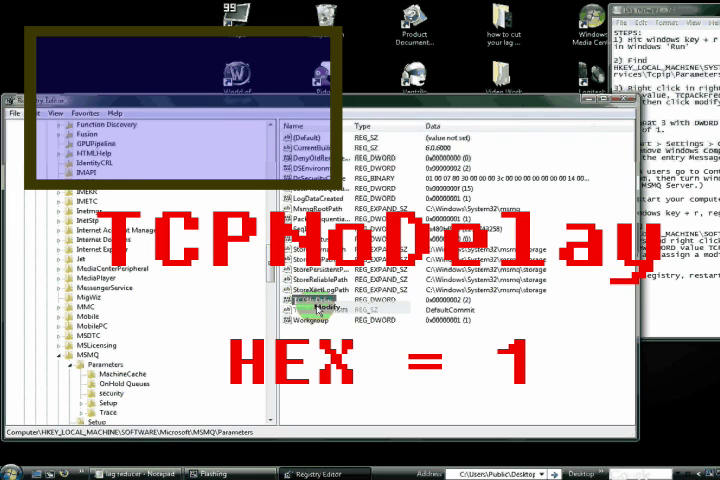
pyautogui.click(300, 310)
pyautogui.click(155, 232)
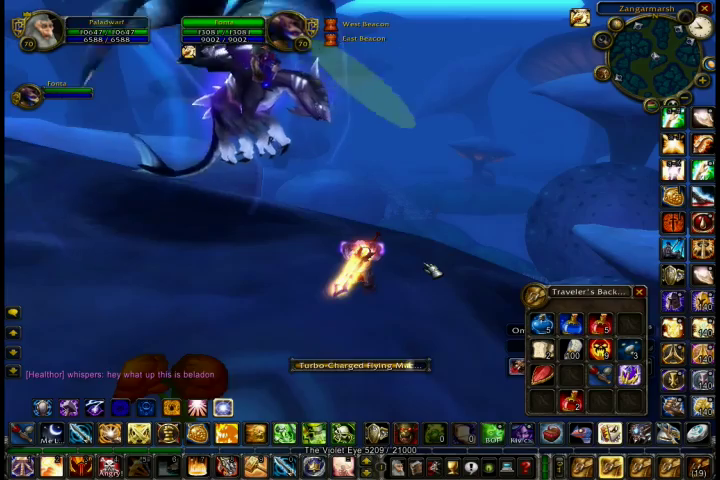
pyautogui.press('space')
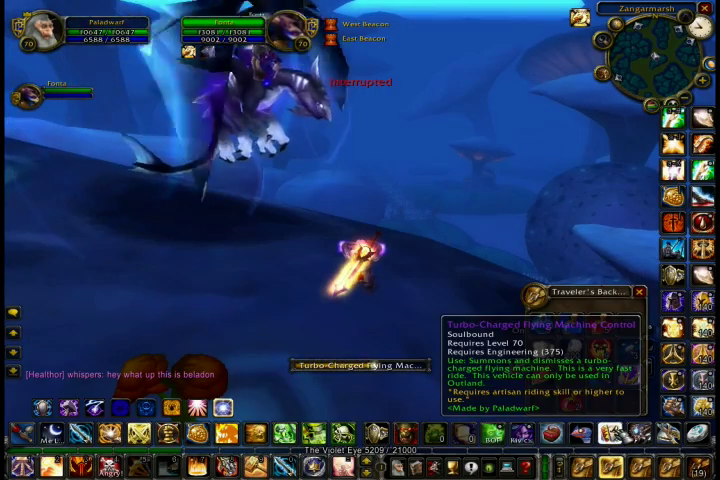
pyautogui.rightClick(600, 345)
pyautogui.press('space')
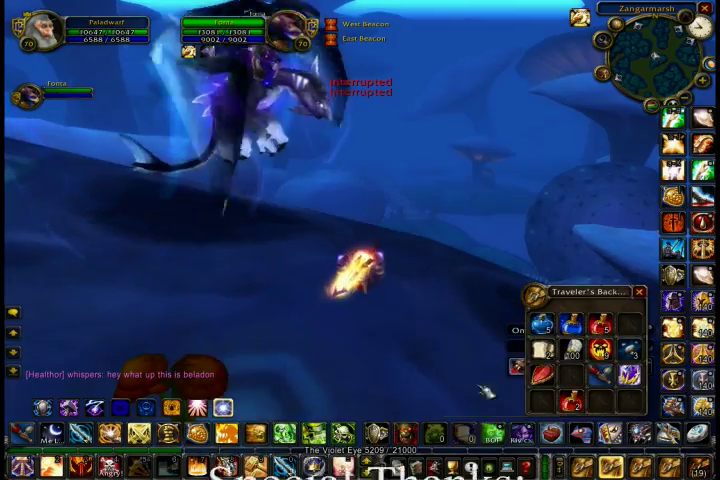